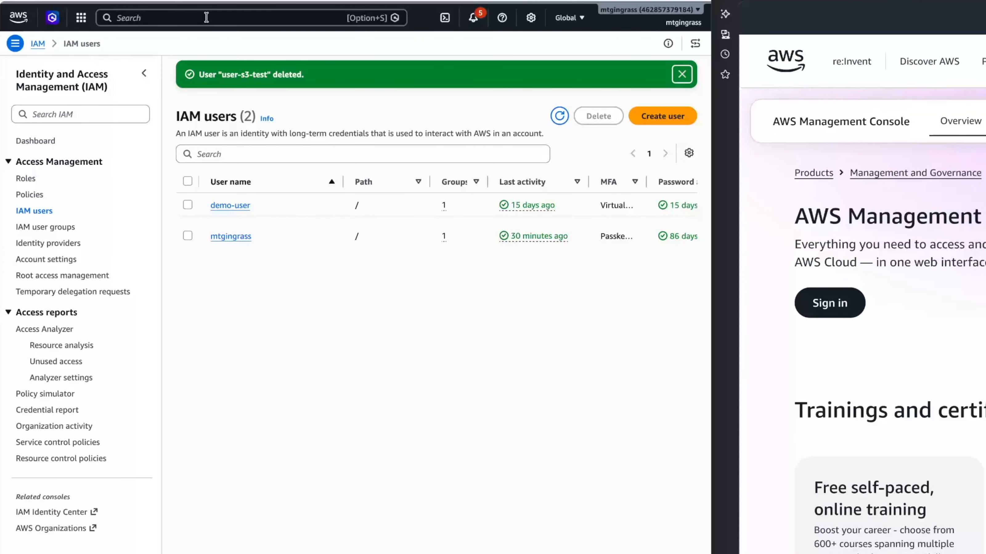
# Search the AWS services for "iam" and open the IAM console
pyautogui.click(206, 17)
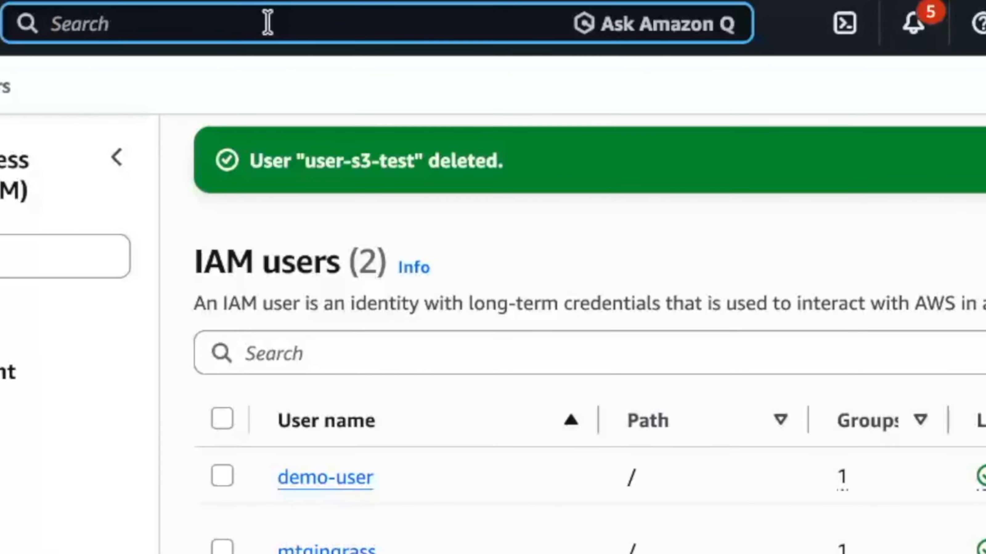
pyautogui.write('iam')
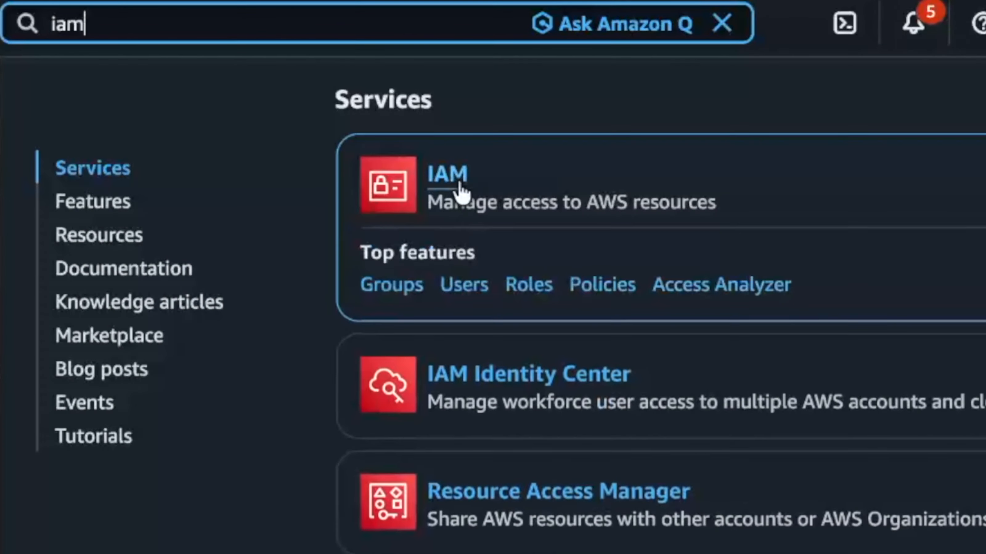
pyautogui.click(457, 179)
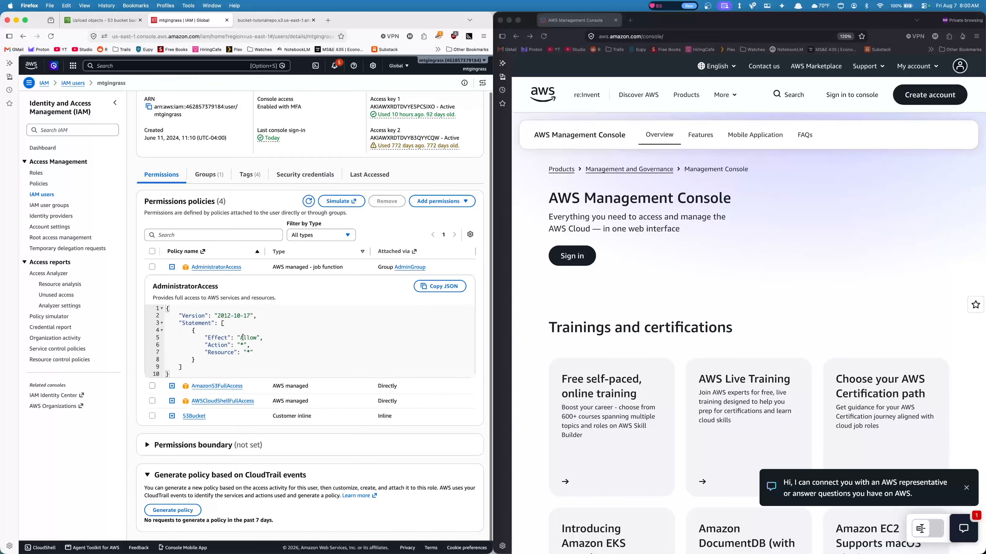
# Examine the Effect, Action and Resource entries in the AdministratorAccess policy JSON
pyautogui.doubleClick(242, 337)
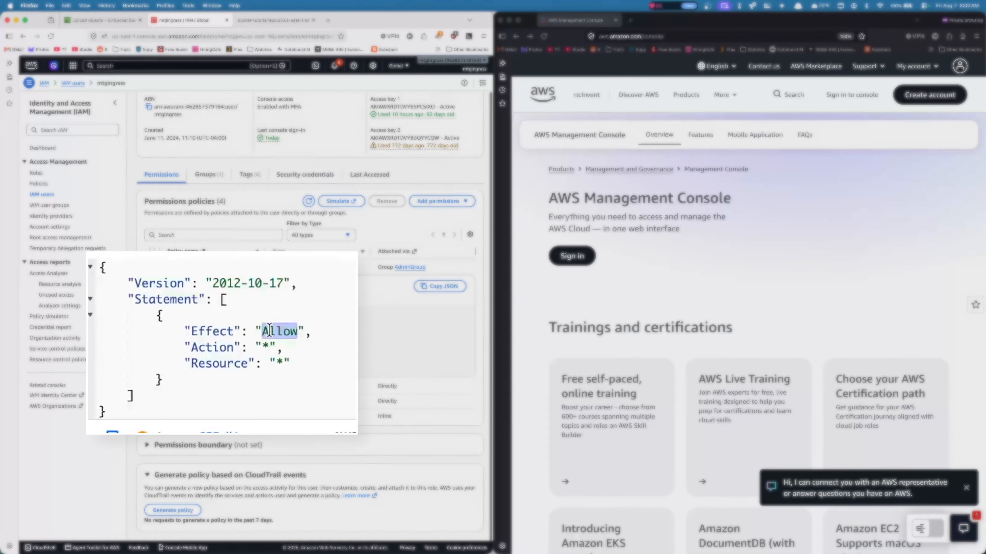
pyautogui.doubleClick(242, 346)
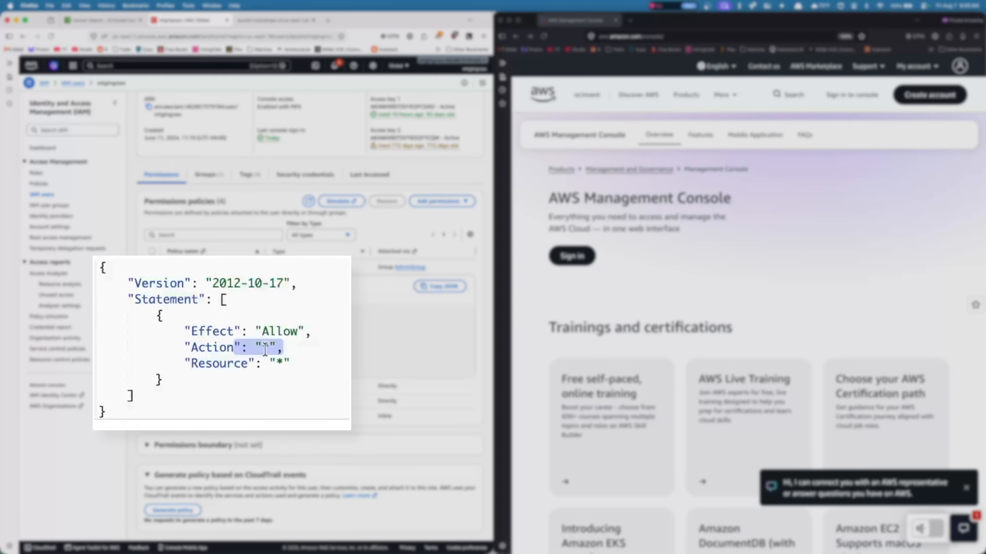
pyautogui.doubleClick(280, 364)
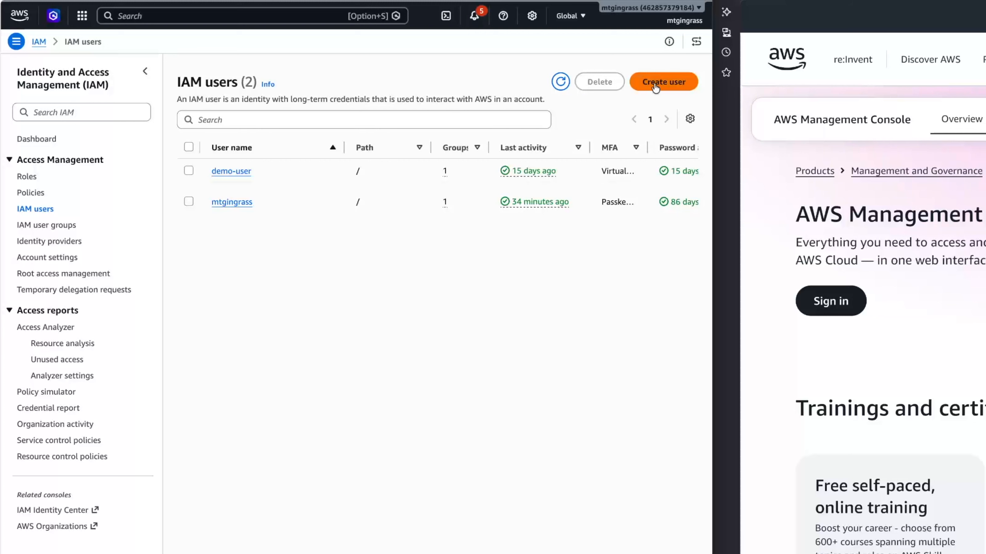
# Start creating an IAM user named user-s3 and provide it with access to the AWS Management Console
pyautogui.click(657, 81)
pyautogui.click(346, 163)
pyautogui.write('user-s3')
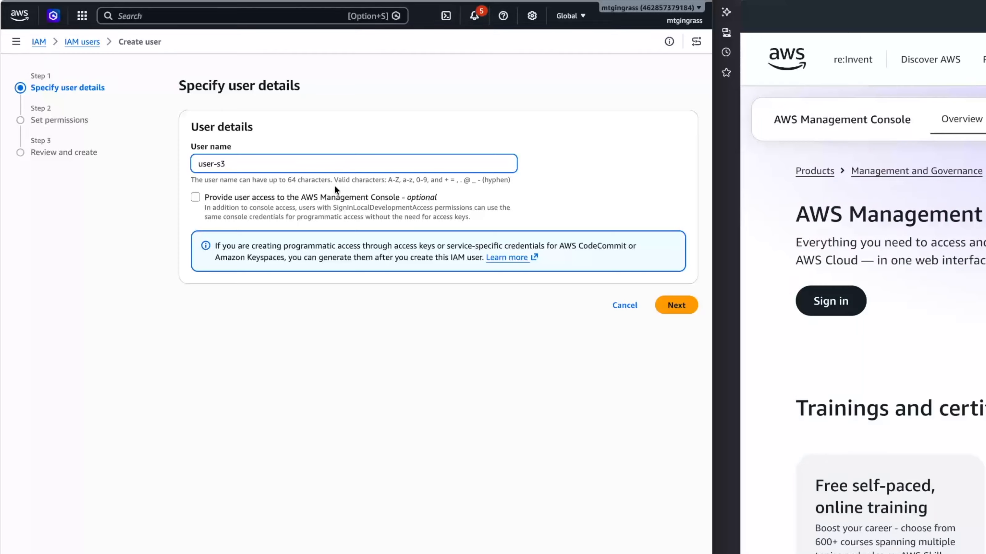
pyautogui.click(245, 196)
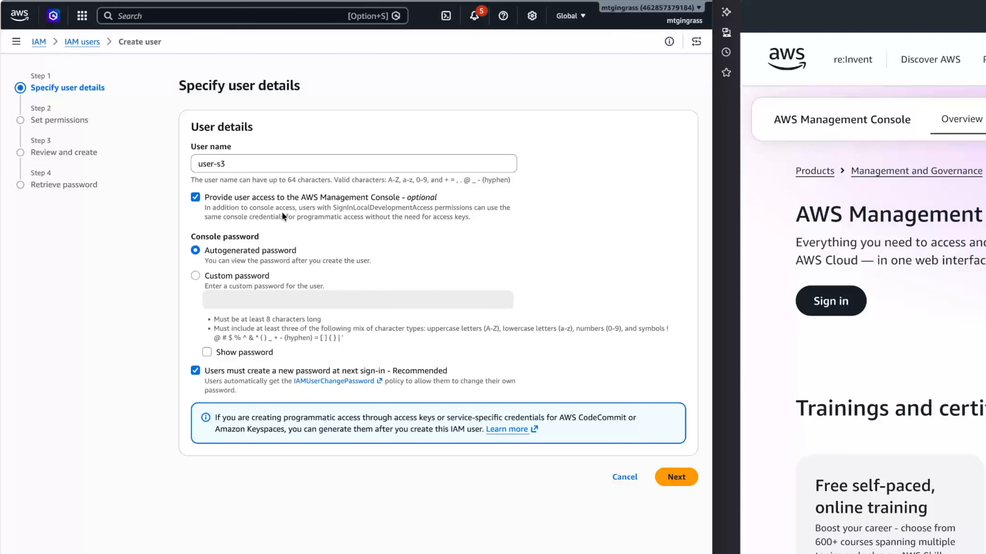
# Choose a custom console password, enter the password, and remove the requirement to create a new one at next sign-in
pyautogui.click(230, 273)
pyautogui.click(236, 301)
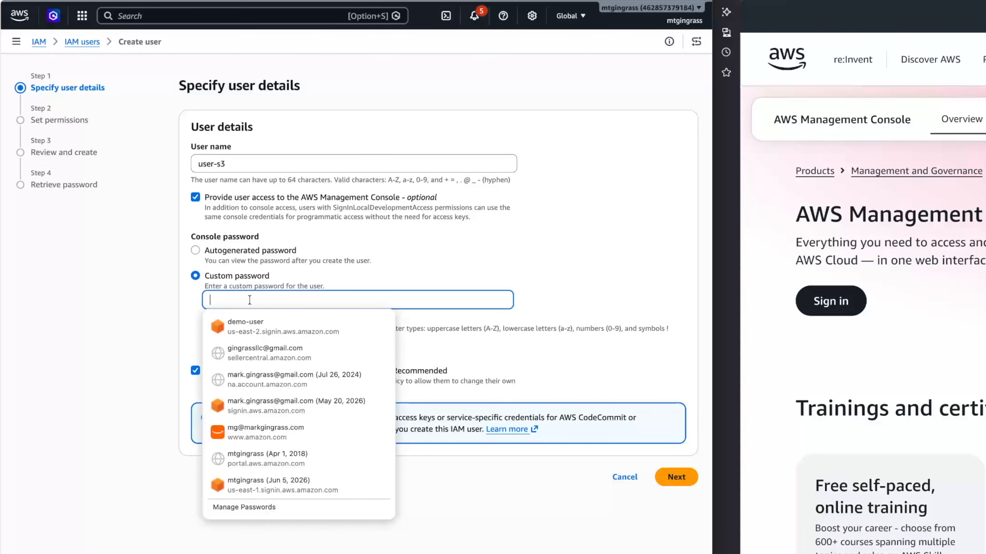
pyautogui.write('••••')
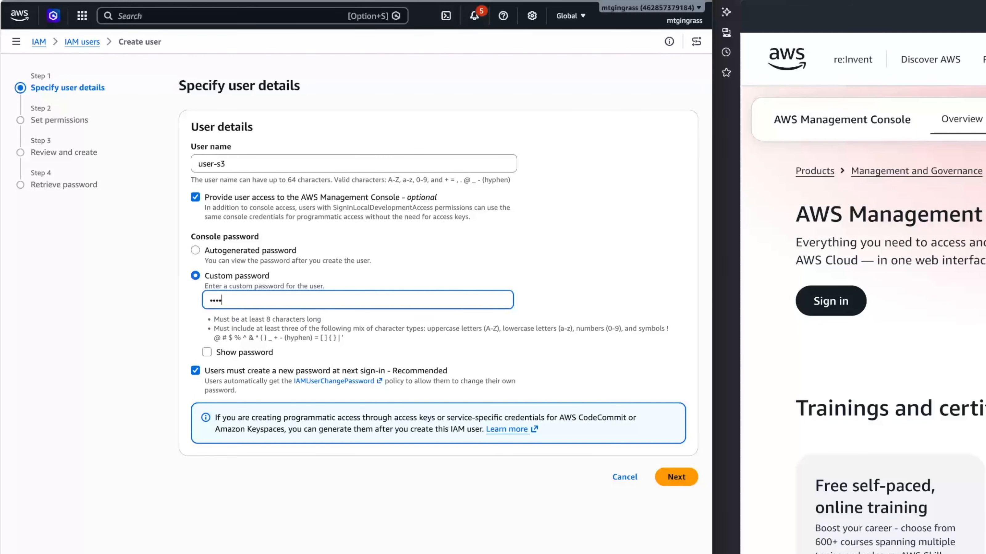
pyautogui.write('••••••••••')
pyautogui.write('•')
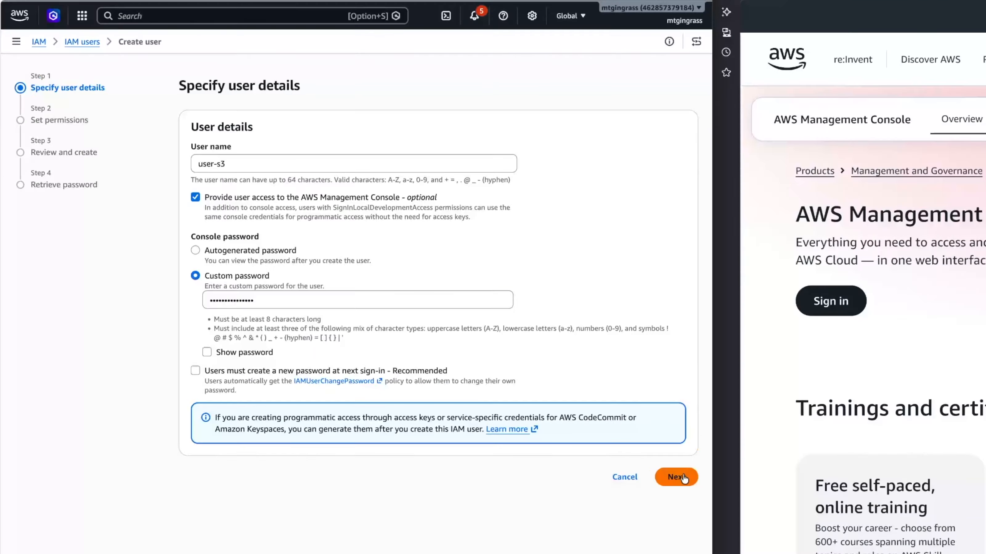
# Create the user without adding it to any group or attaching any permissions
pyautogui.click(681, 454)
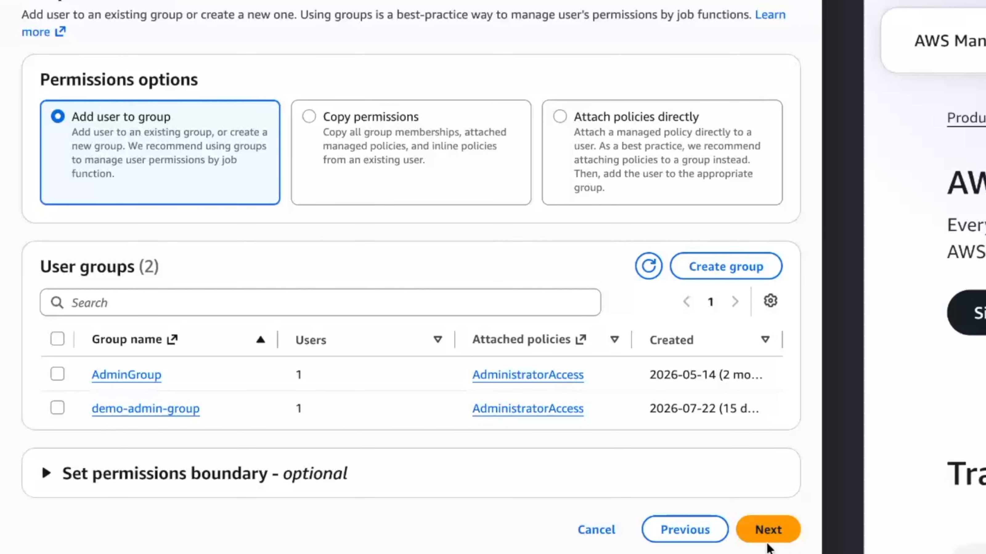
pyautogui.click(768, 533)
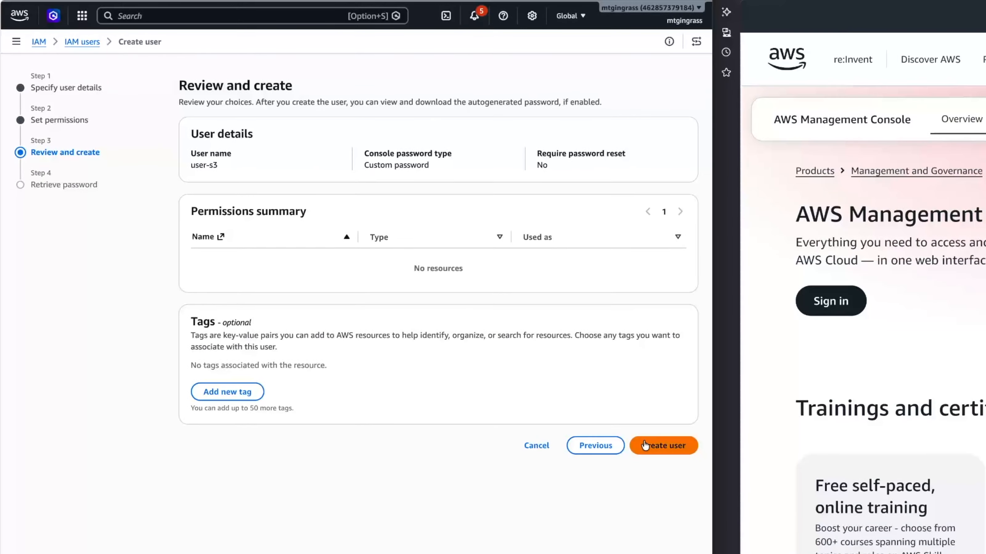
pyautogui.click(654, 443)
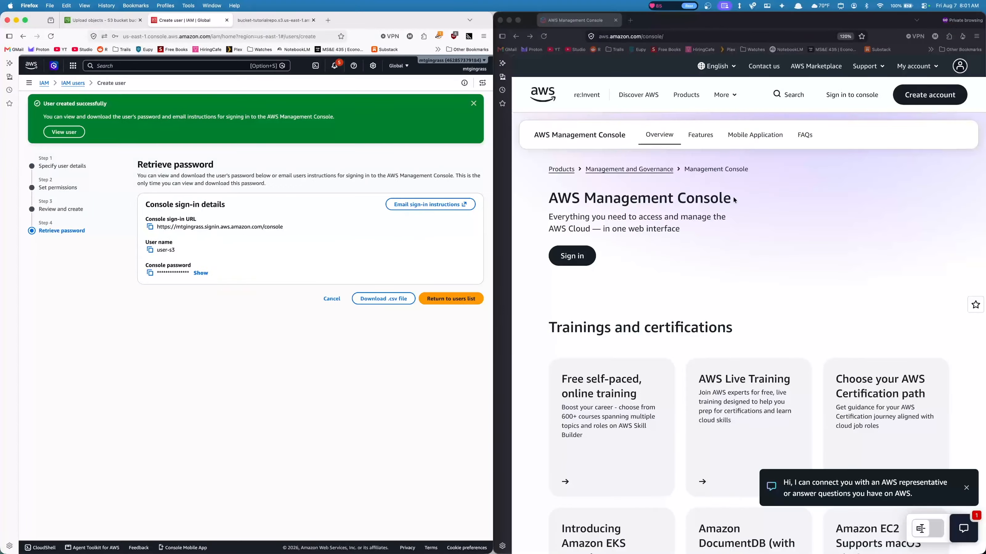
# Open the console sign-in page in the private browser window and enter user-s3 as the IAM username
pyautogui.click(808, 195)
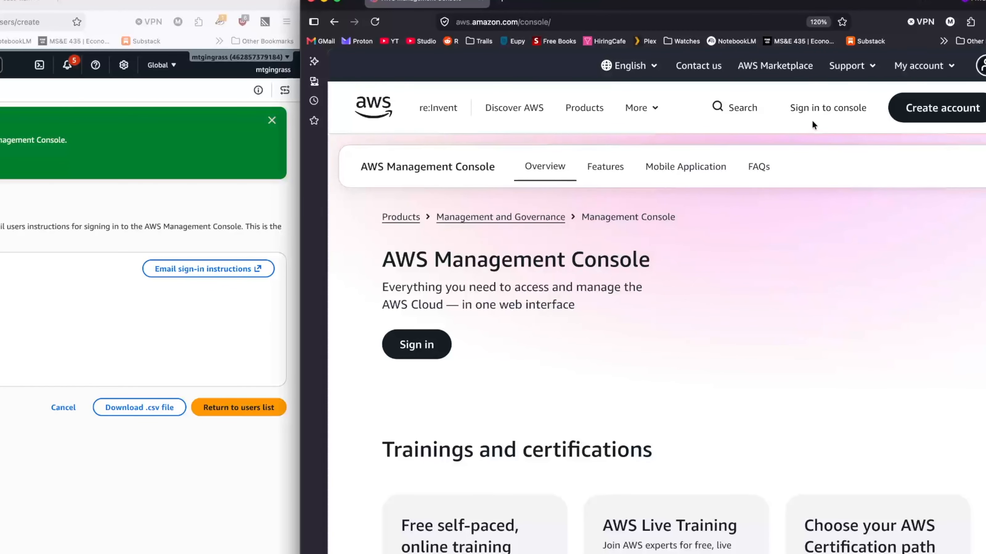
pyautogui.click(828, 110)
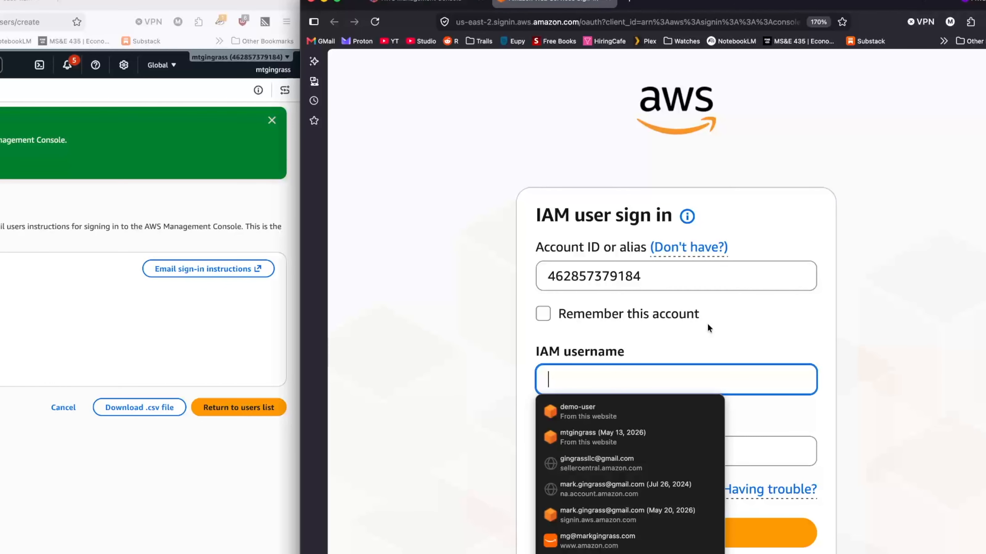
pyautogui.click(677, 372)
pyautogui.click(677, 373)
pyautogui.click(676, 373)
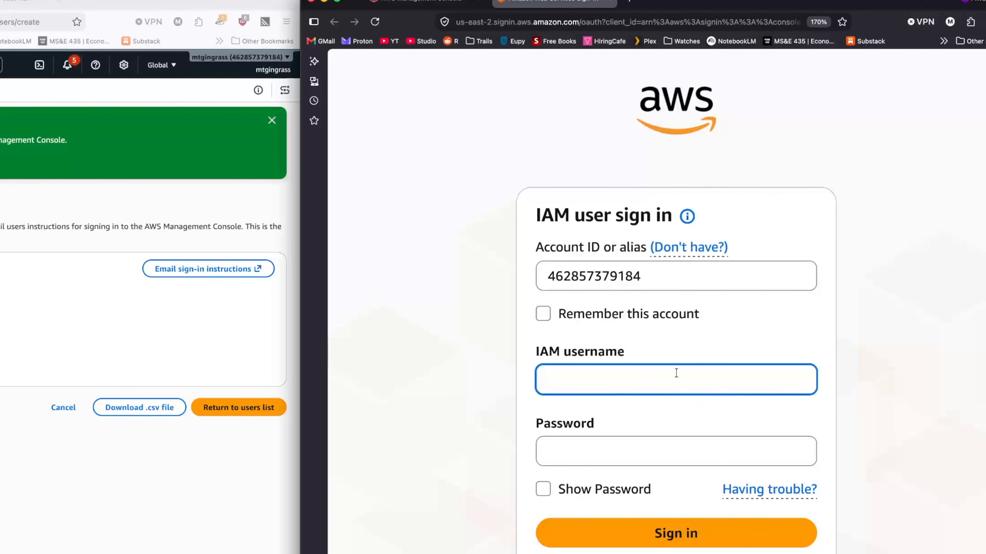
pyautogui.click(676, 373)
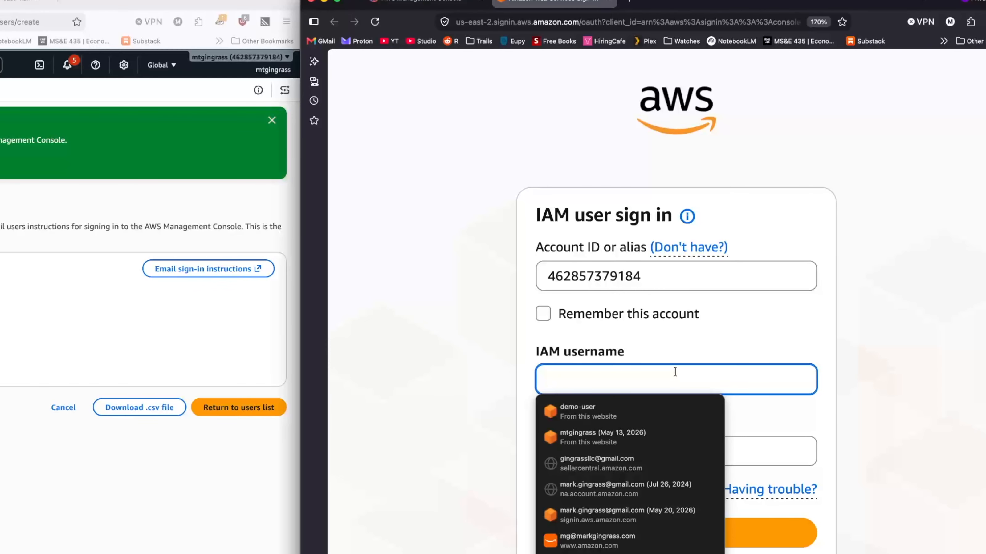
pyautogui.write('user-s3')
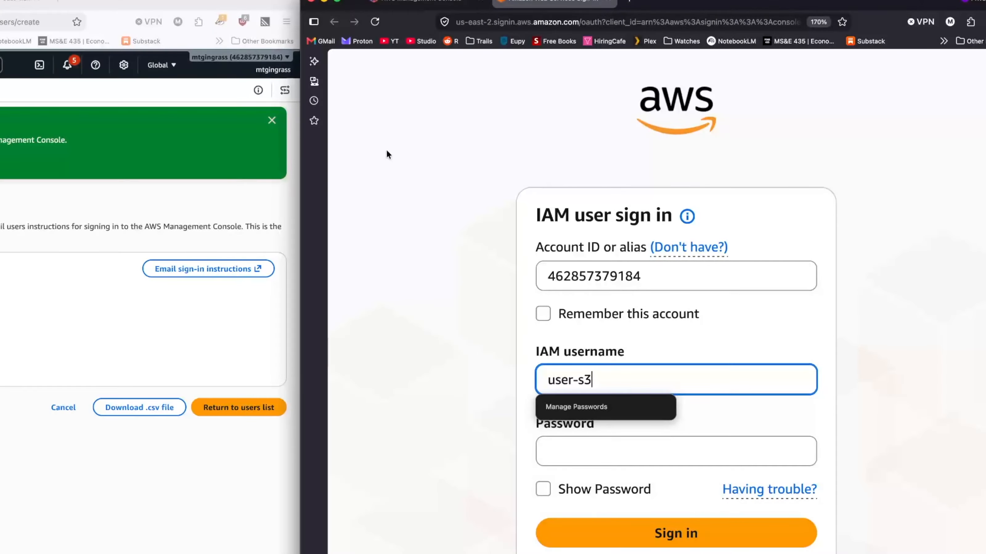
# Enter the IAM user's password and sign in to the console
pyautogui.click(608, 450)
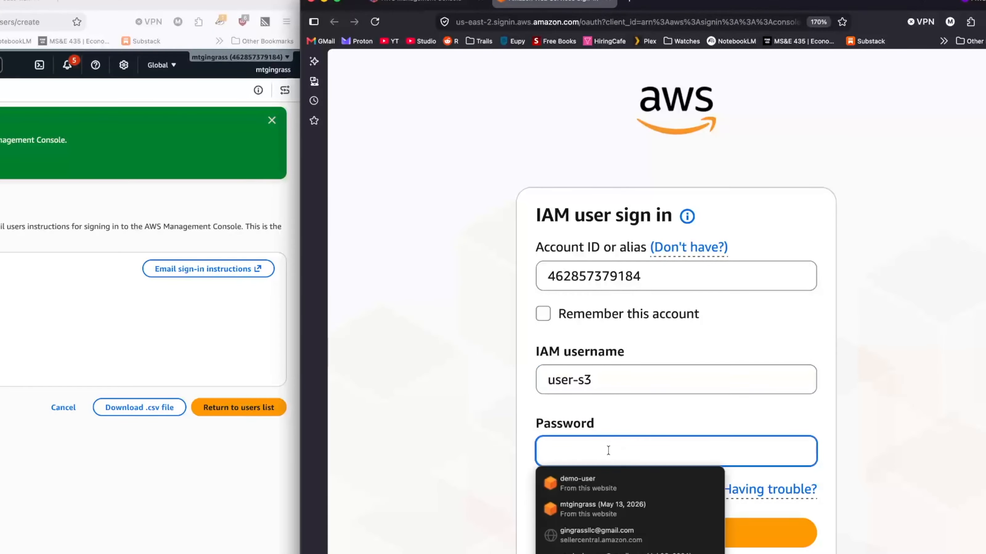
pyautogui.write('•••••••')
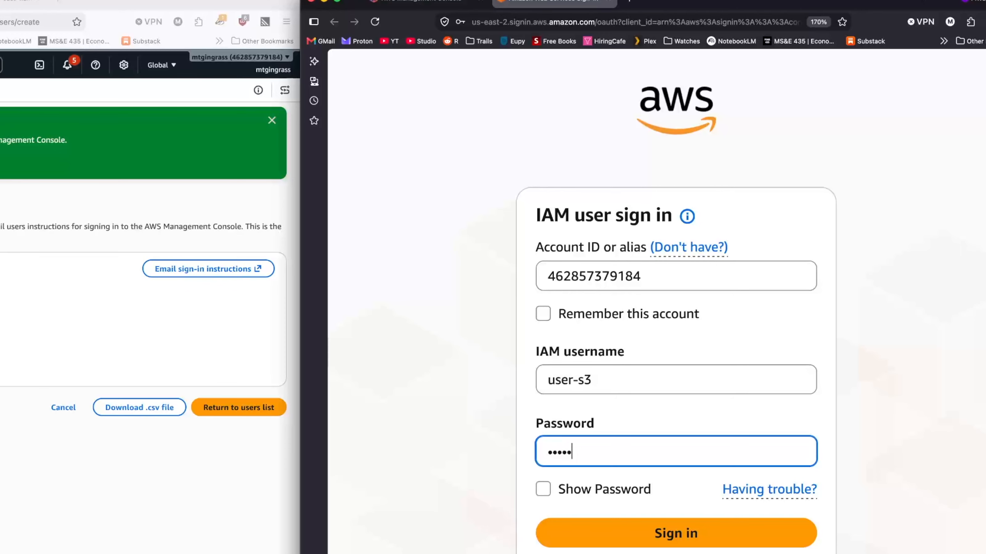
pyautogui.write('••••••••')
pyautogui.press('Return')
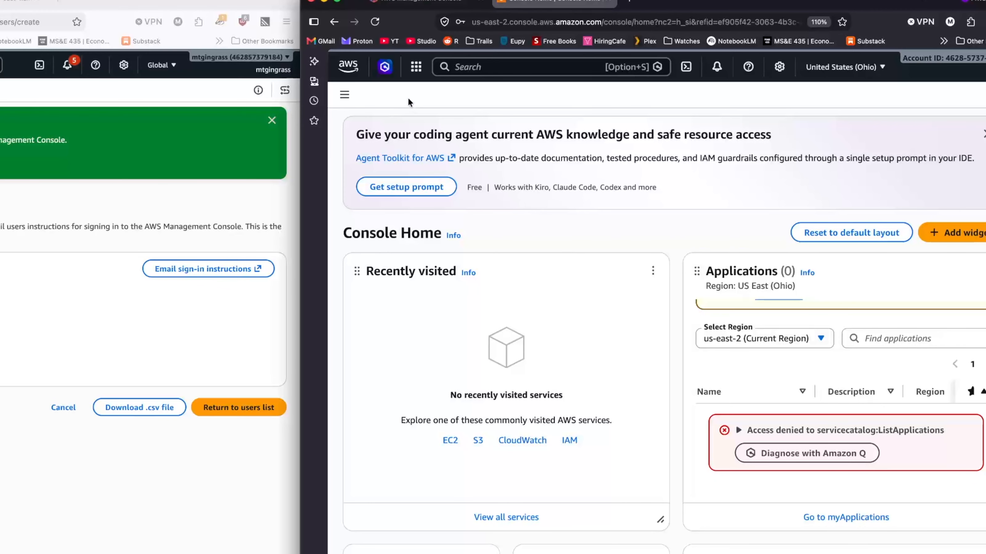
# Search for the s3 service as user-s3 and open its general purpose buckets list
pyautogui.click(478, 68)
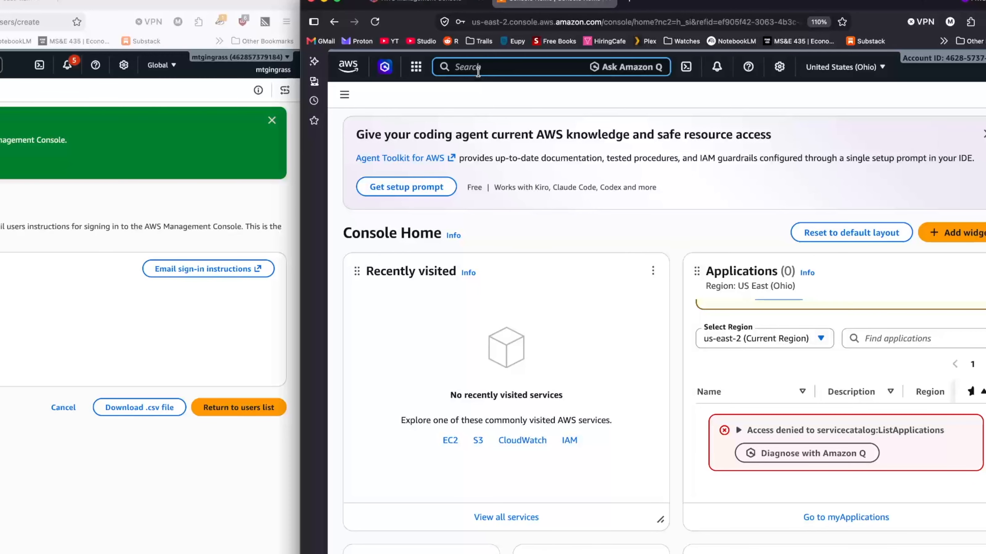
pyautogui.write('s3')
pyautogui.press('Return')
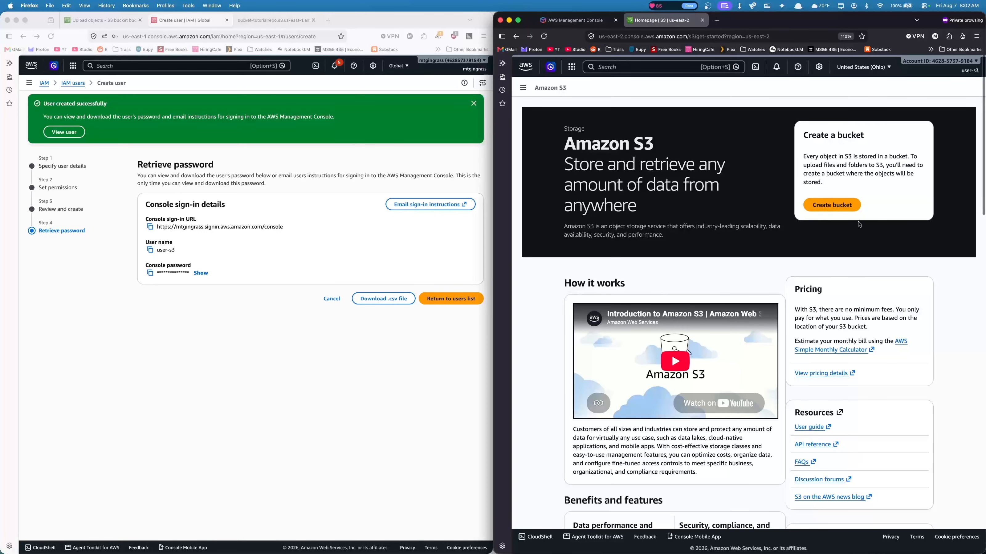
pyautogui.click(522, 88)
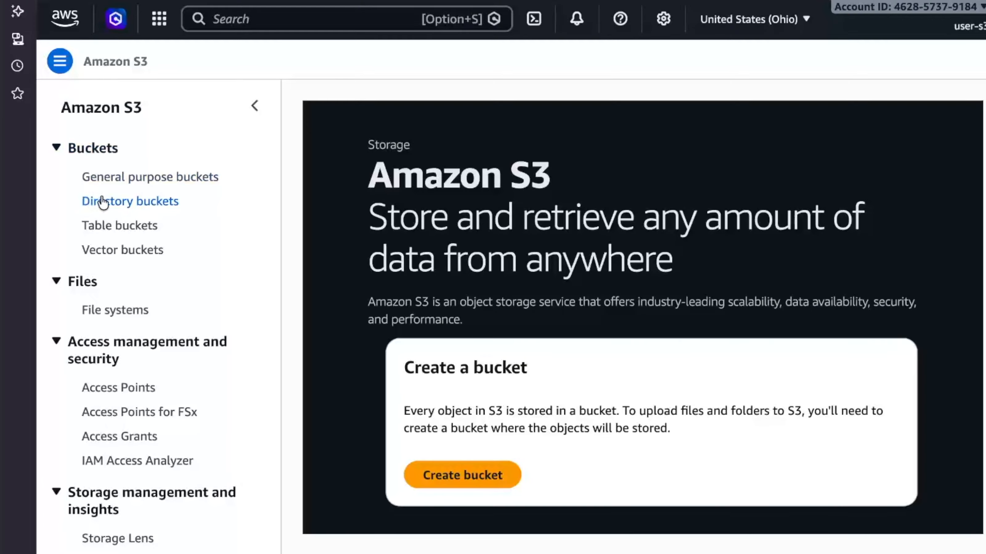
pyautogui.click(125, 182)
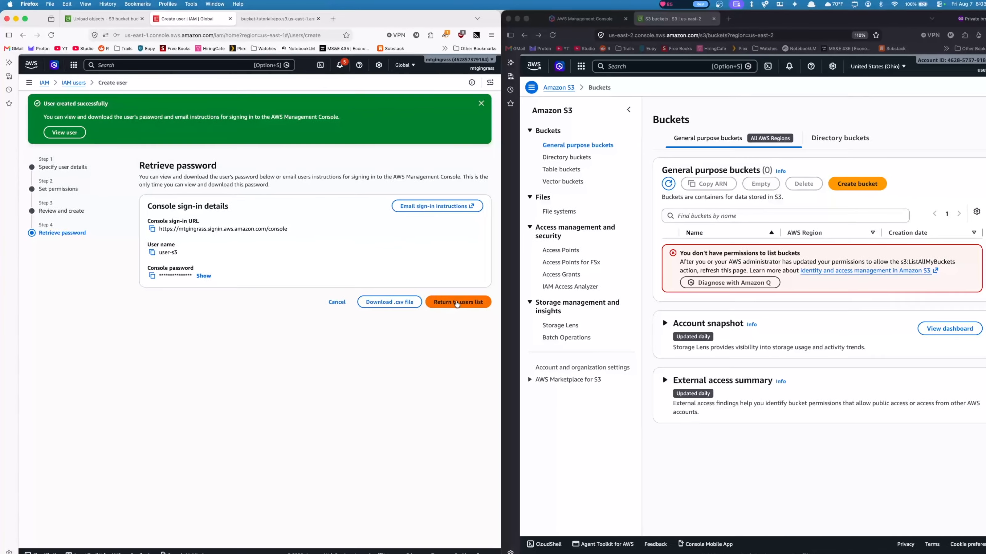
# Return to the IAM users list in the administrator window without downloading the password, and open user-s3's permissions policies
pyautogui.click(457, 302)
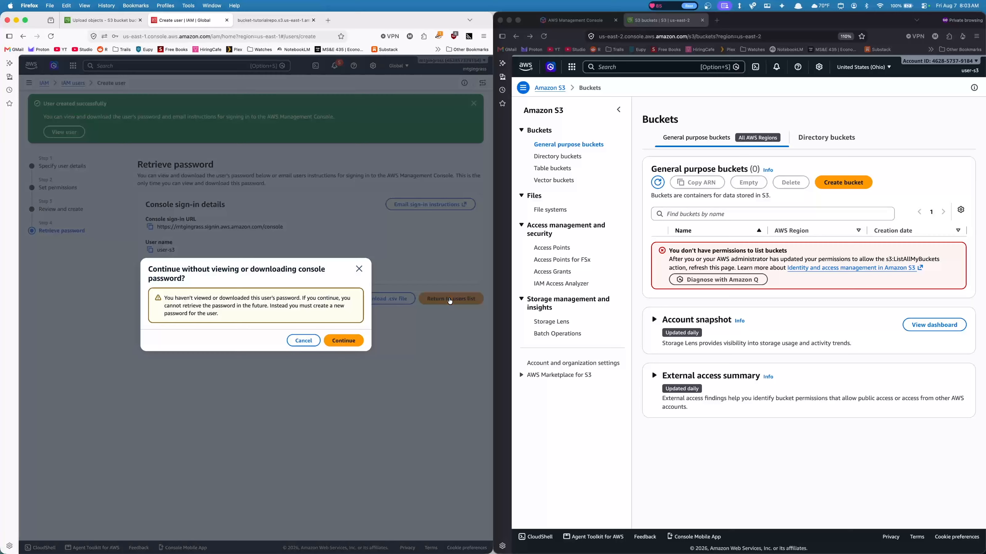
pyautogui.click(349, 341)
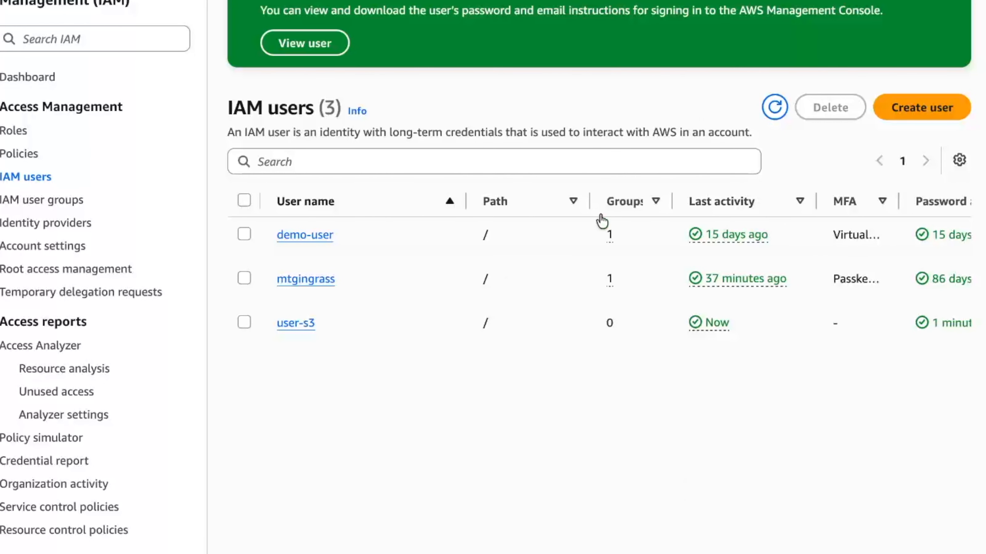
pyautogui.click(292, 325)
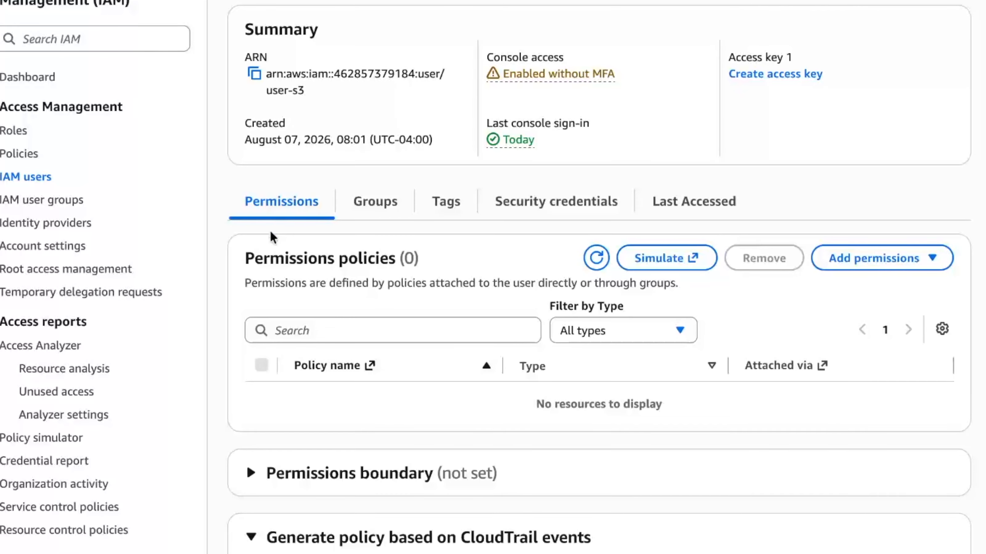
pyautogui.moveTo(255, 266); pyautogui.dragTo(416, 263)
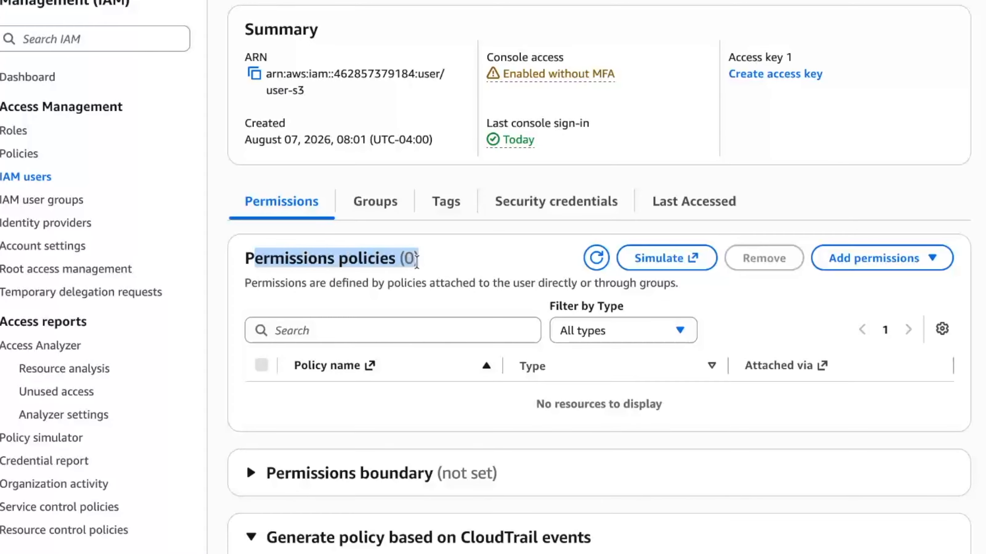
pyautogui.click(417, 264)
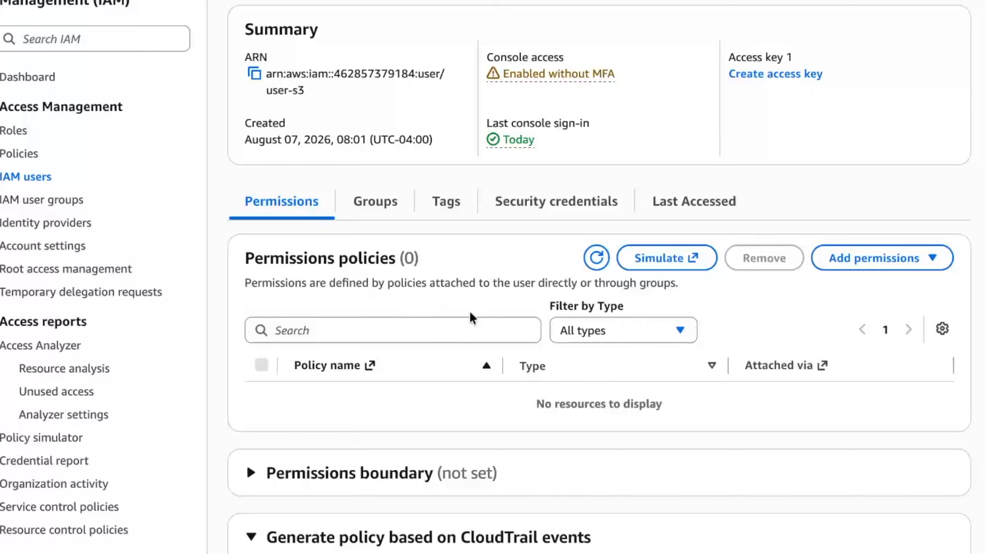
# Start adding permissions to user-s3 by attaching policies directly, and search the permissions policies for "S3"
pyautogui.click(933, 260)
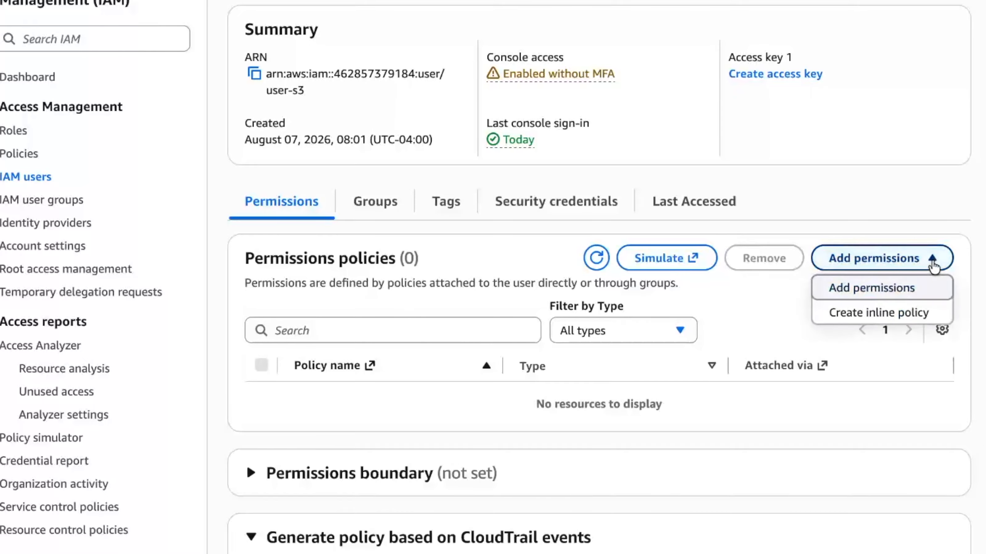
pyautogui.click(886, 298)
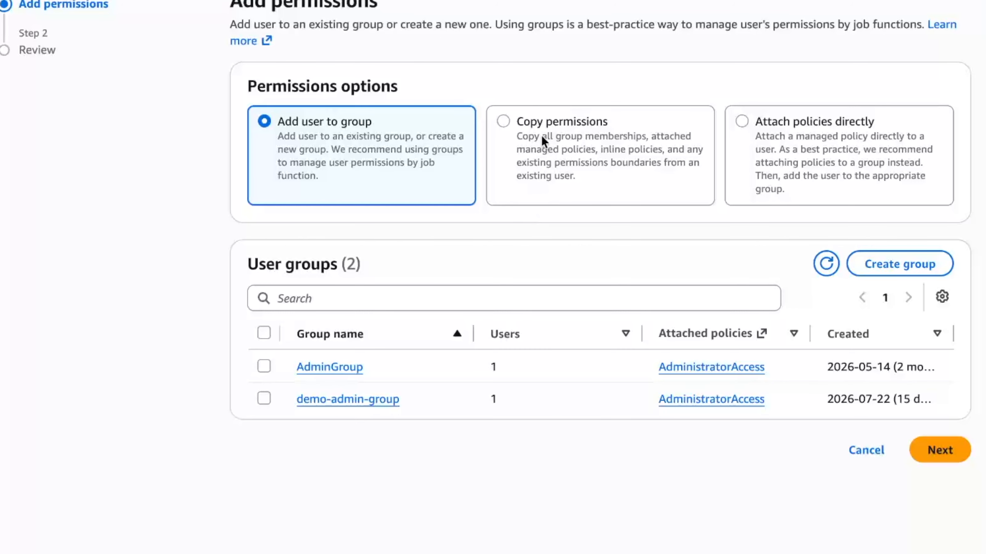
pyautogui.click(830, 153)
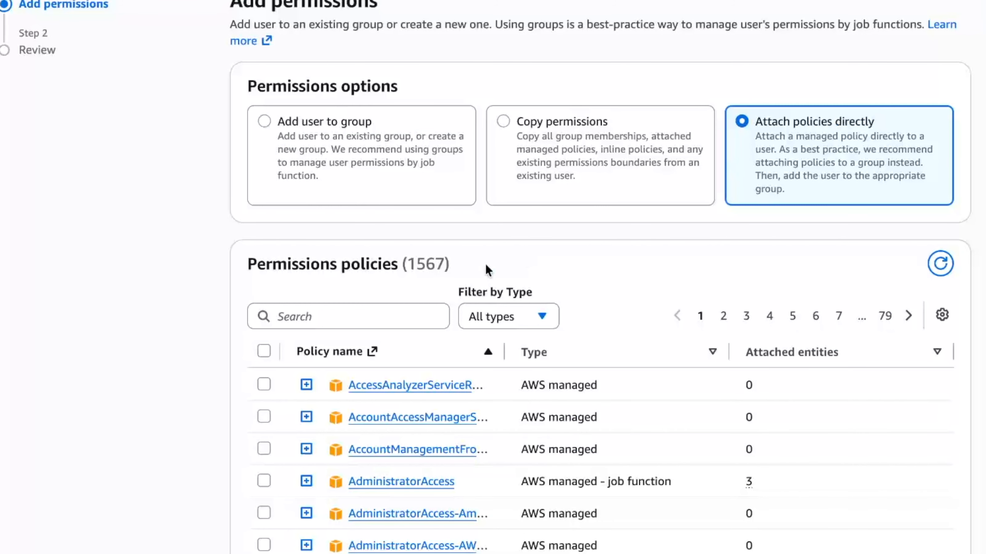
pyautogui.click(374, 311)
pyautogui.write('S3')
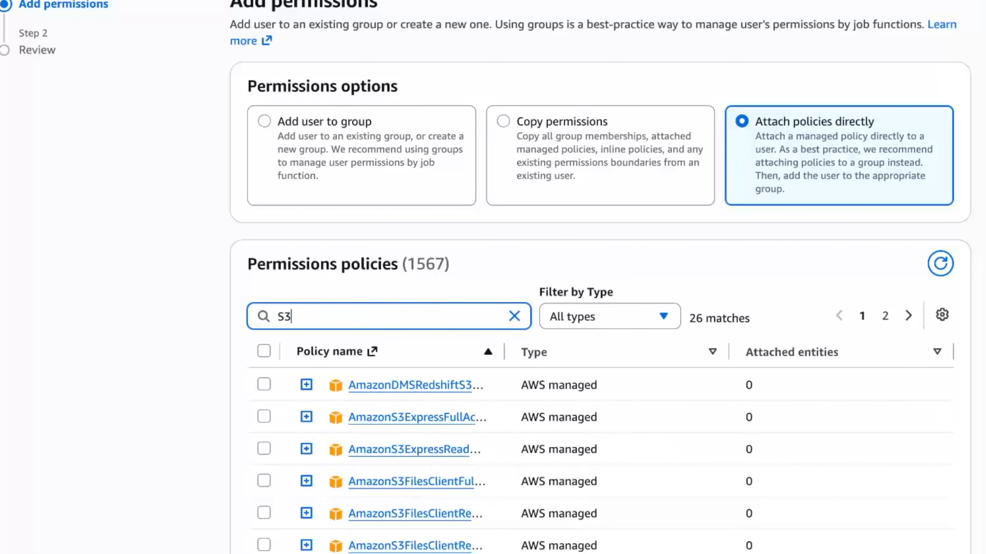